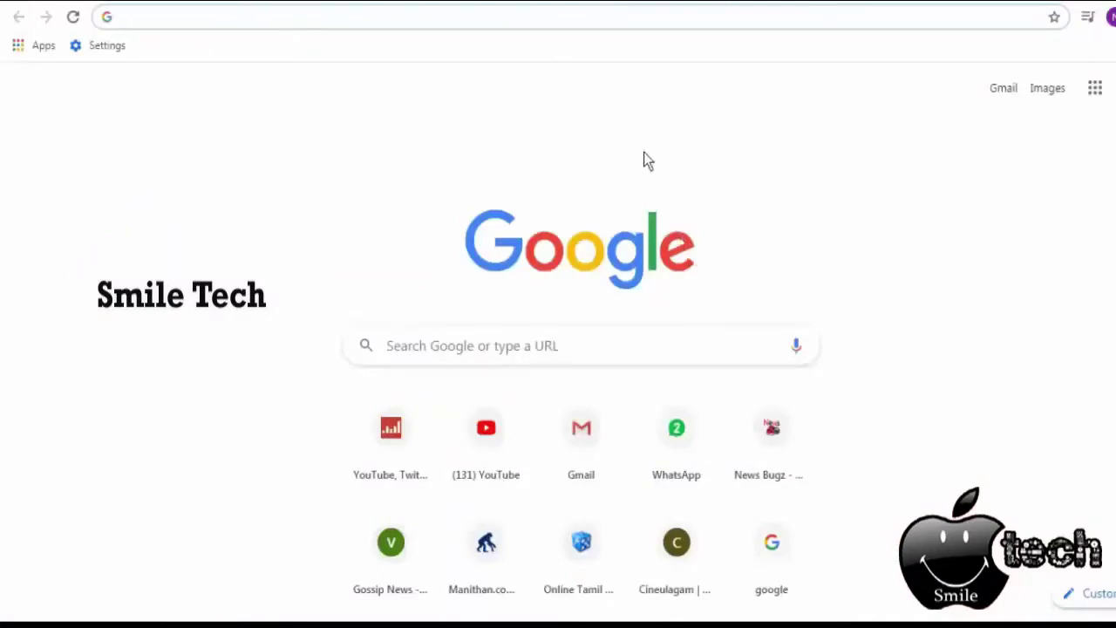
# Search Google for zoom.us and open the official Zoom site from the results.
pyautogui.write('zoom.us')
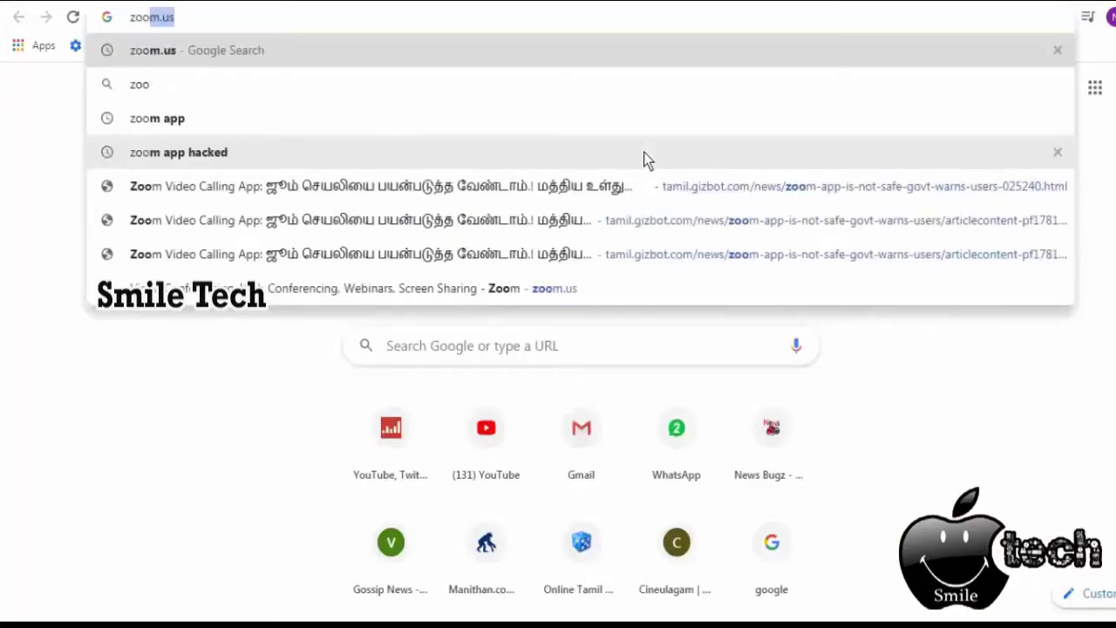
pyautogui.press('Return')
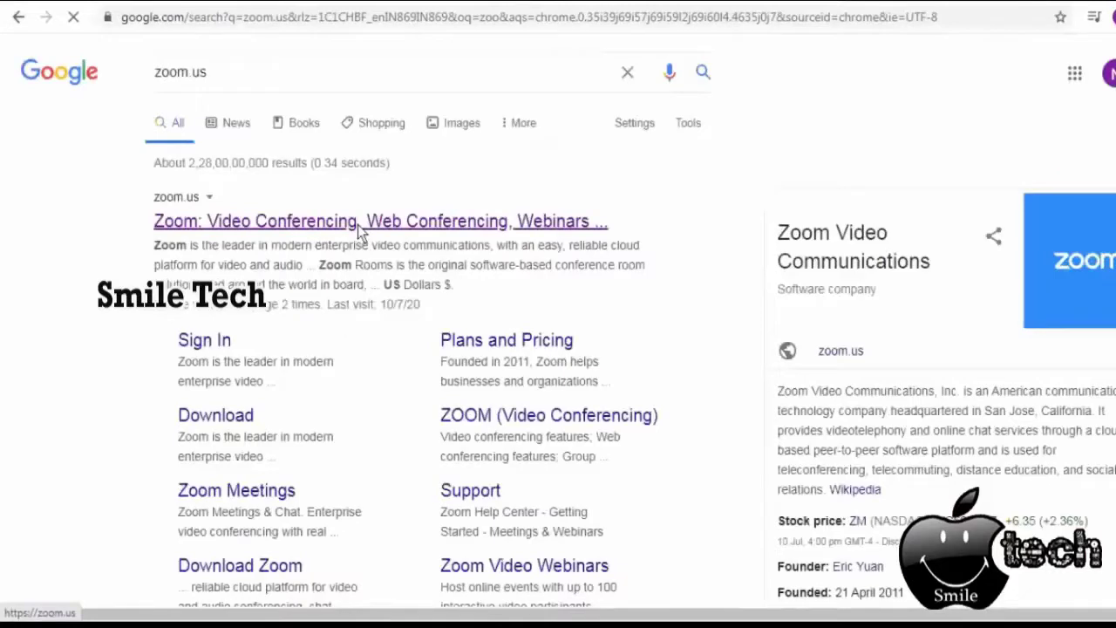
pyautogui.click(358, 226)
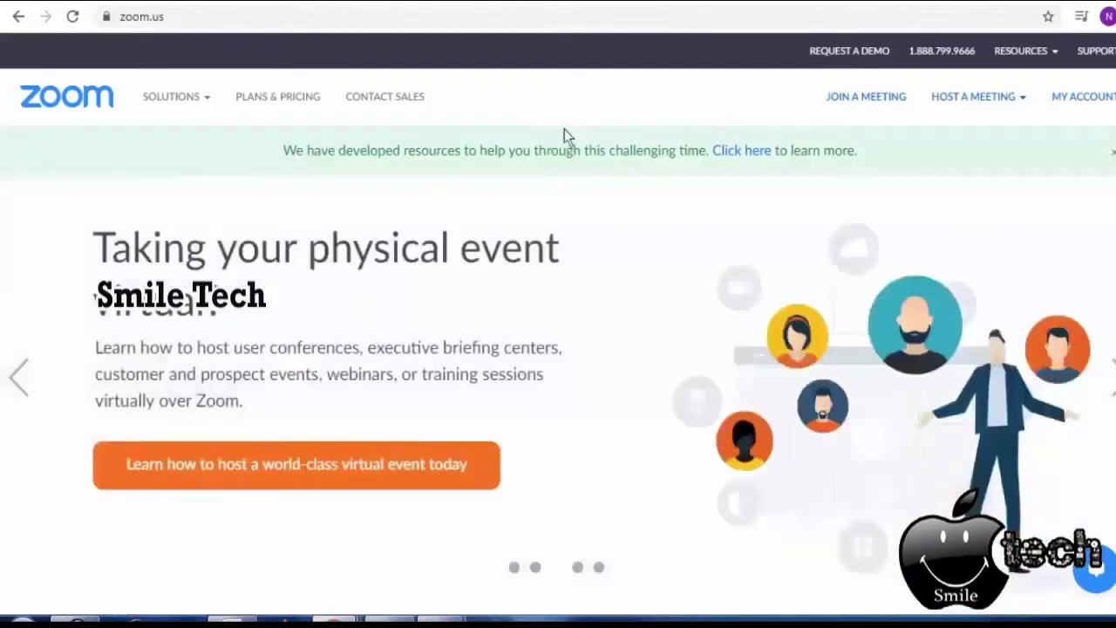
# Reload the Zoom tab, then open Schedule a Meeting from the top navigation.
pyautogui.rightClick(708, 4)
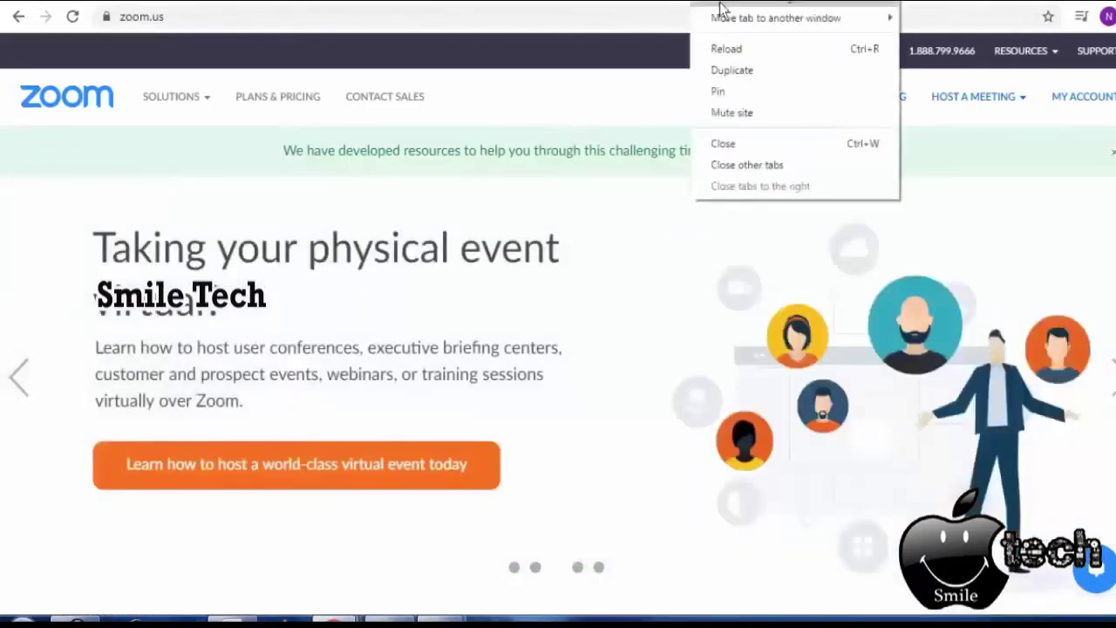
pyautogui.click(742, 52)
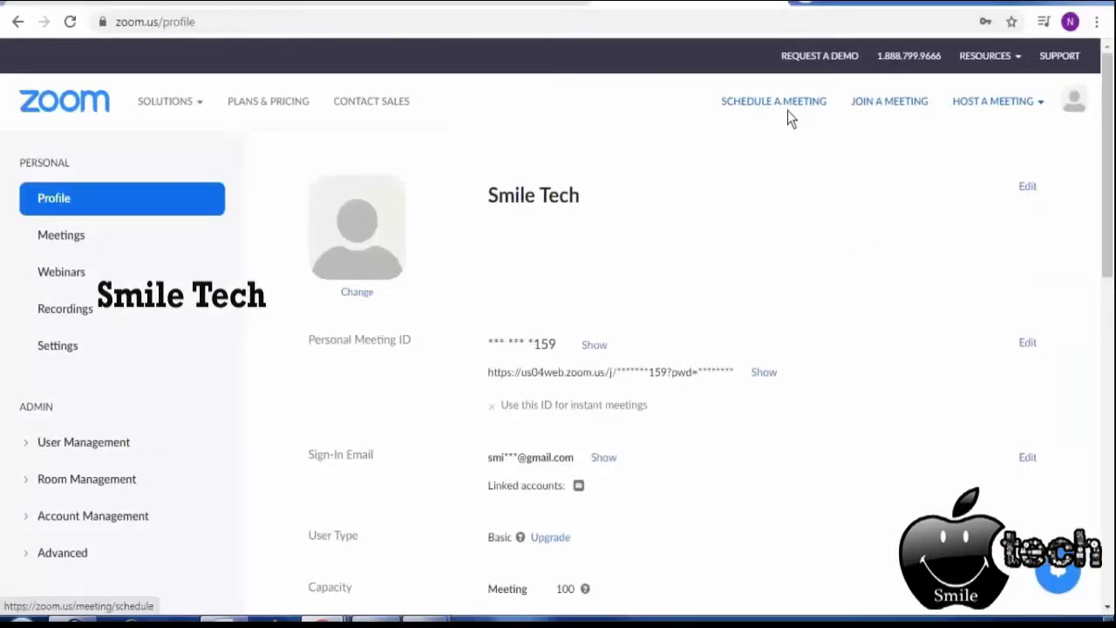
pyautogui.click(840, 111)
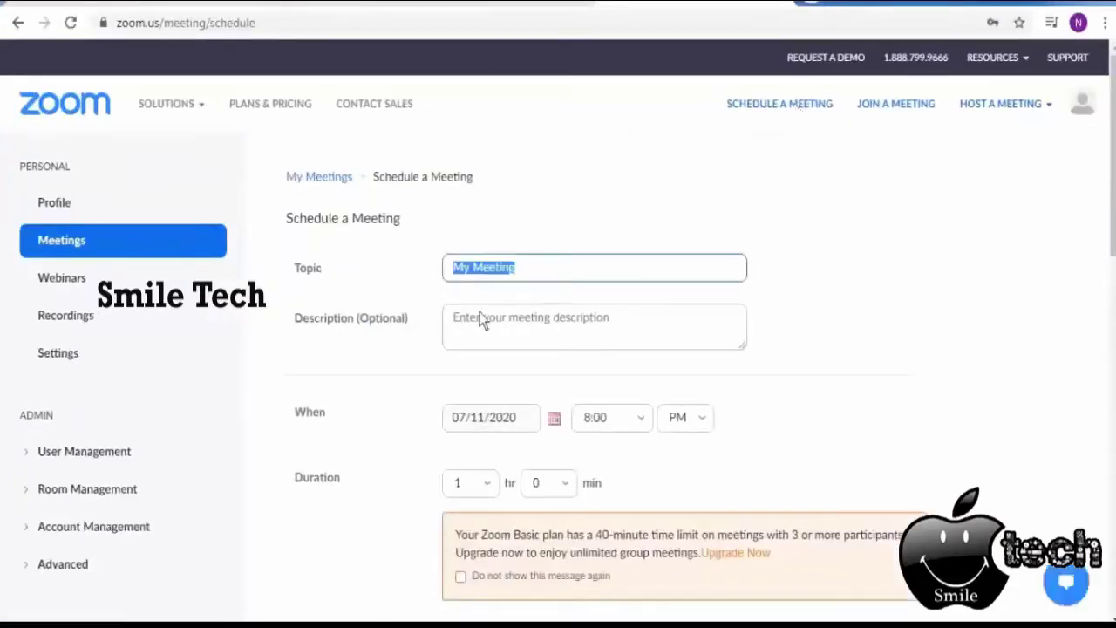
# Enter 'demo meeting' as the meeting description and scroll further down the form.
pyautogui.click(556, 316)
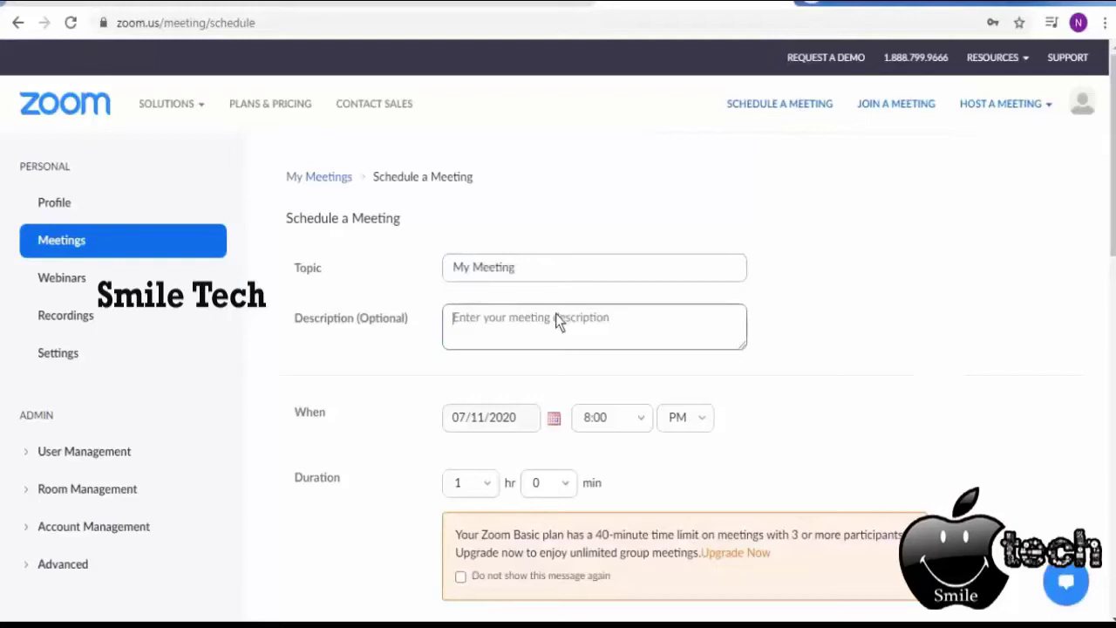
pyautogui.write('d')
pyautogui.write('emo ')
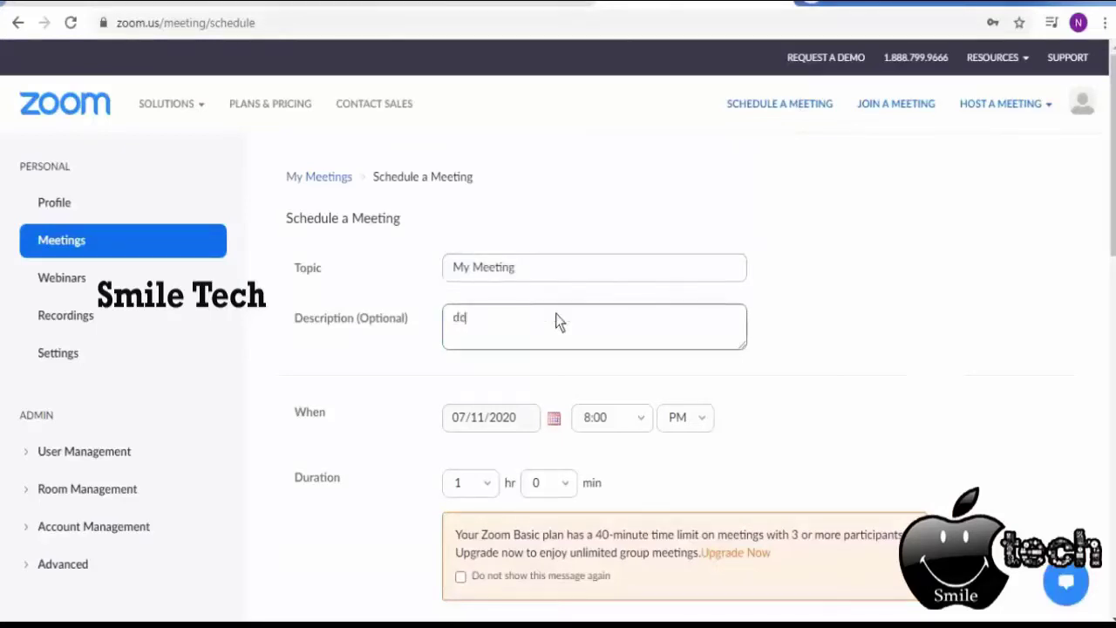
pyautogui.write('meeting')
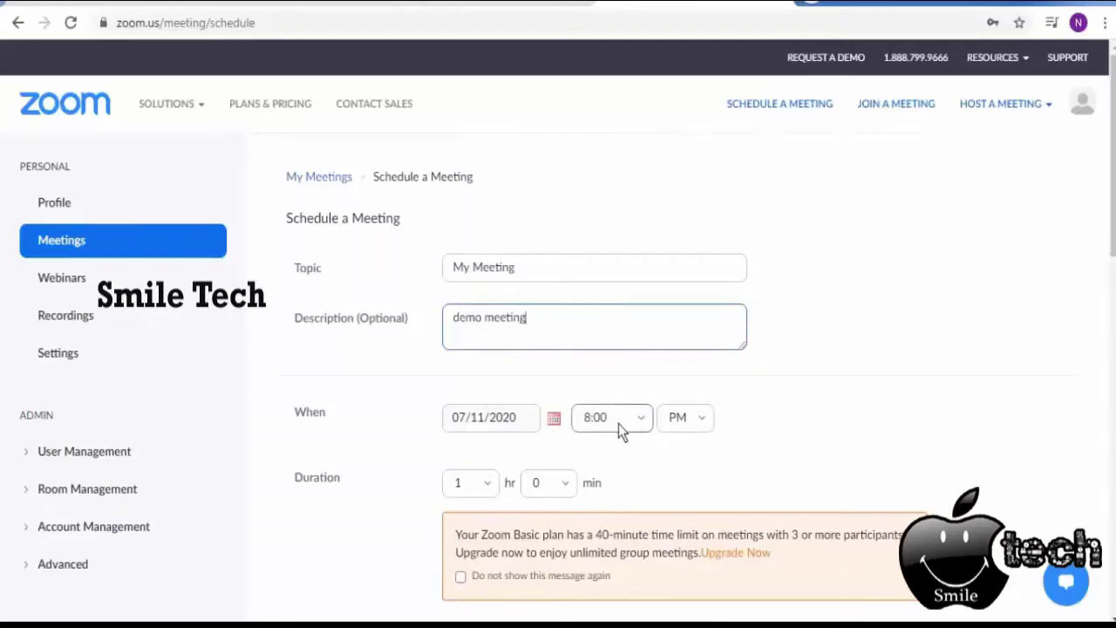
pyautogui.scroll(-1, 618, 424)
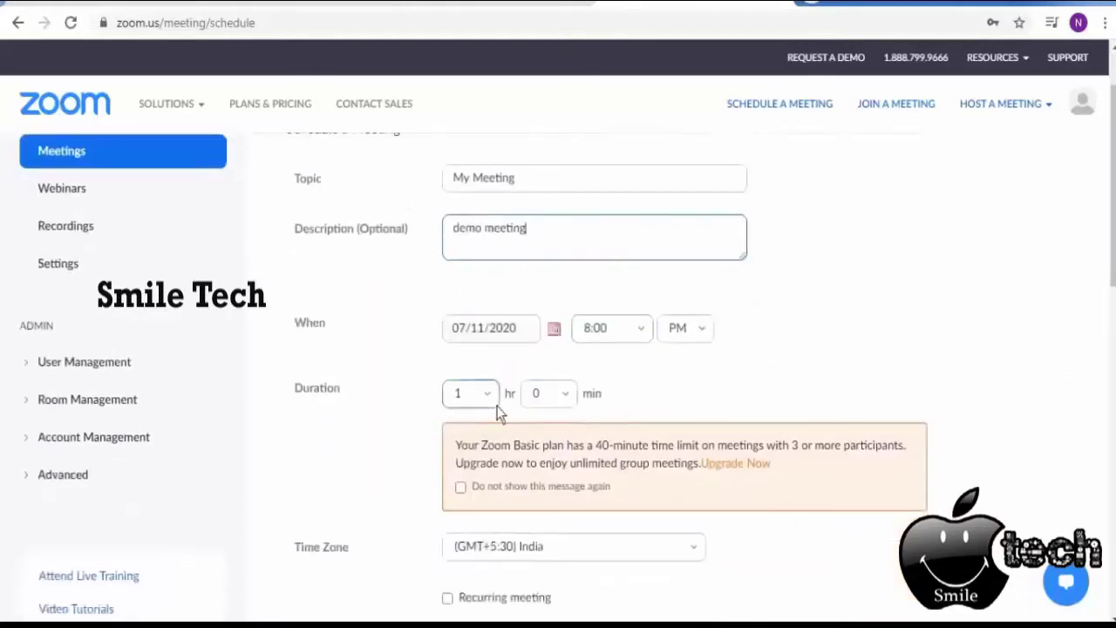
pyautogui.scroll(-1, 570, 442)
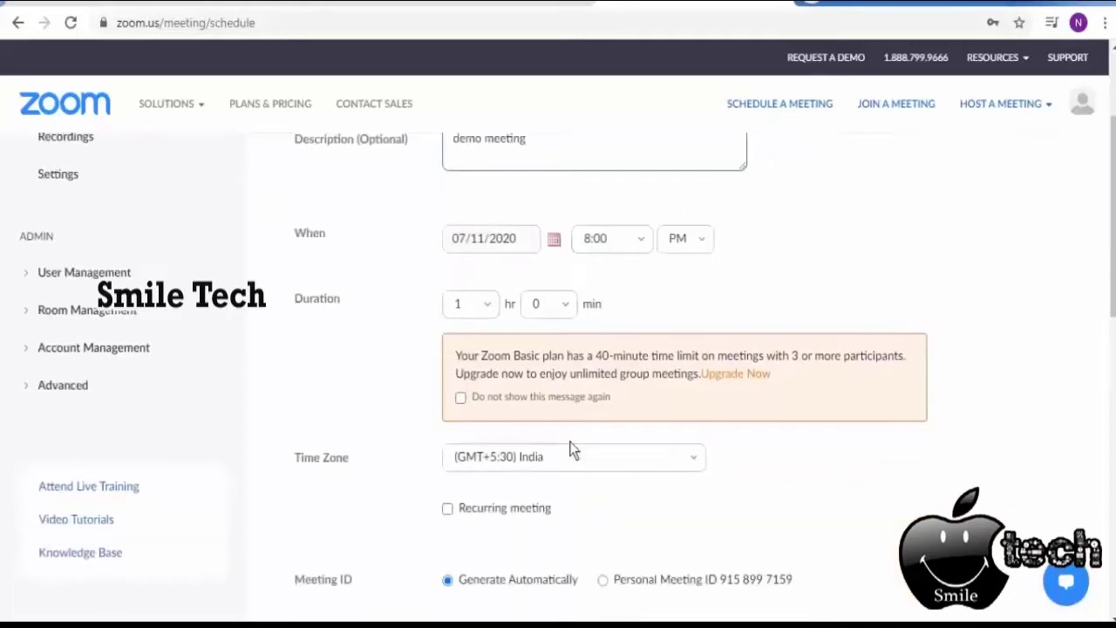
pyautogui.scroll(-1, 588, 468)
pyautogui.scroll(-1, 502, 452)
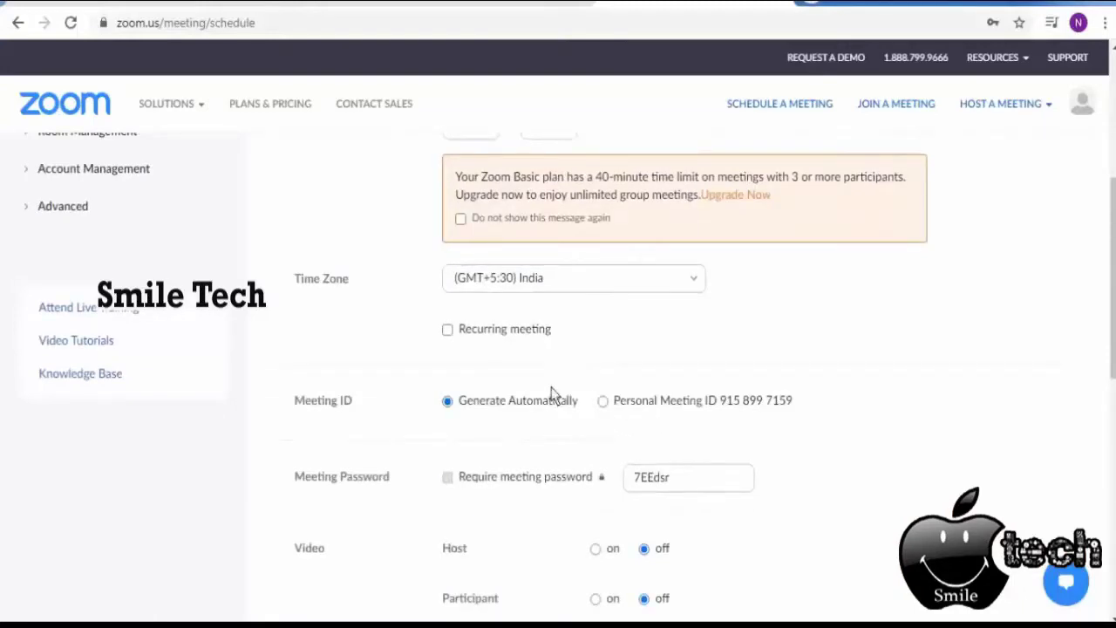
# Make the meeting recurring on a Daily recurrence, repeating every 6 days.
pyautogui.click(528, 333)
pyautogui.scroll(-1, 623, 345)
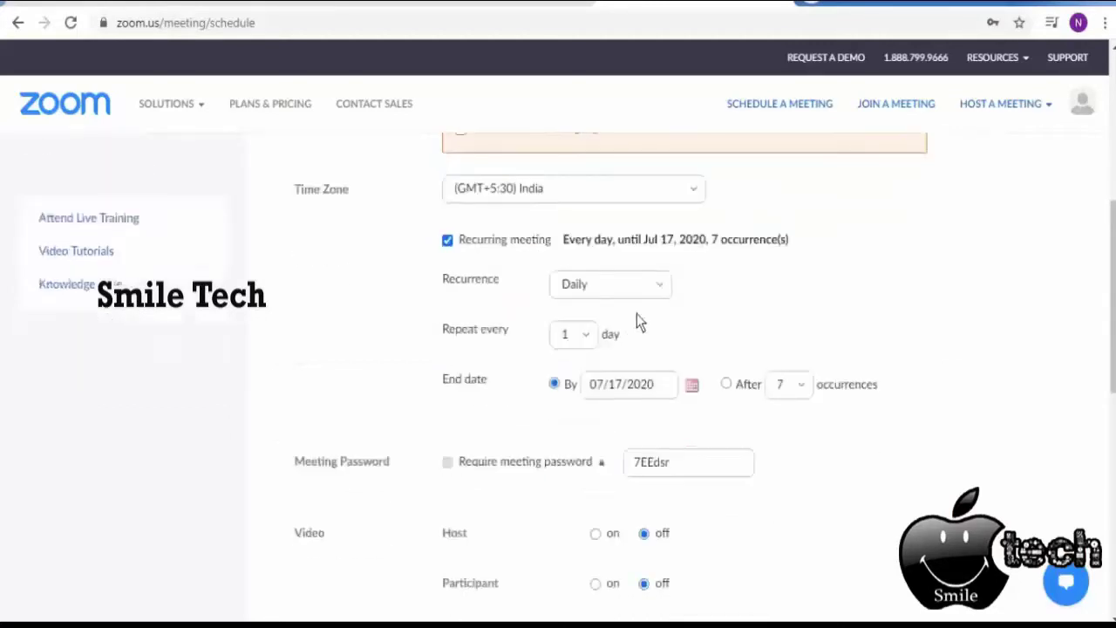
pyautogui.click(644, 291)
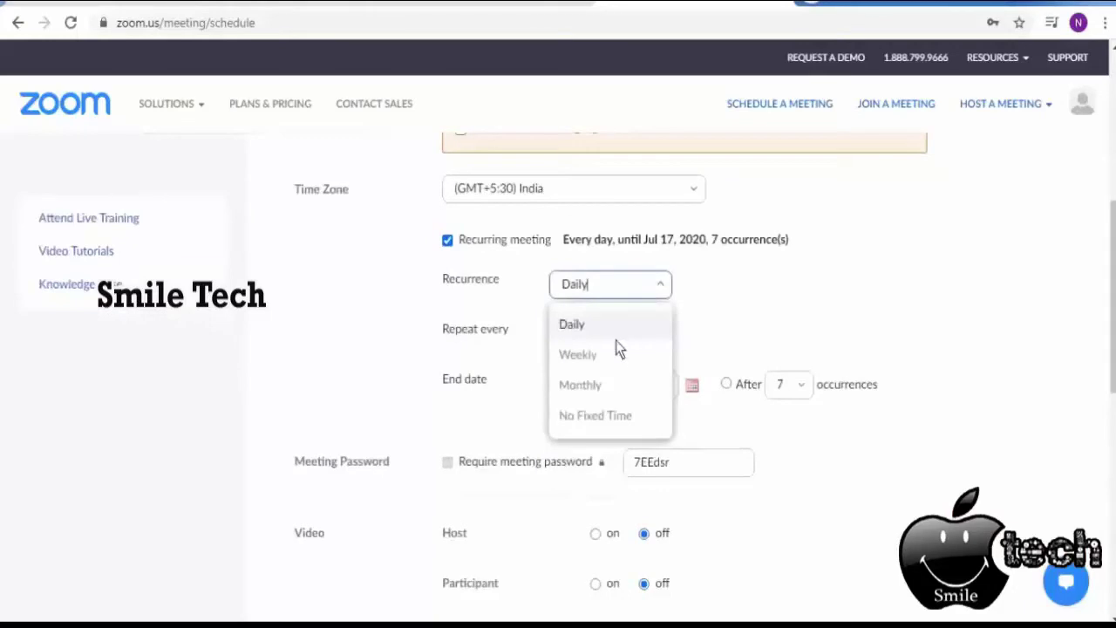
pyautogui.click(604, 326)
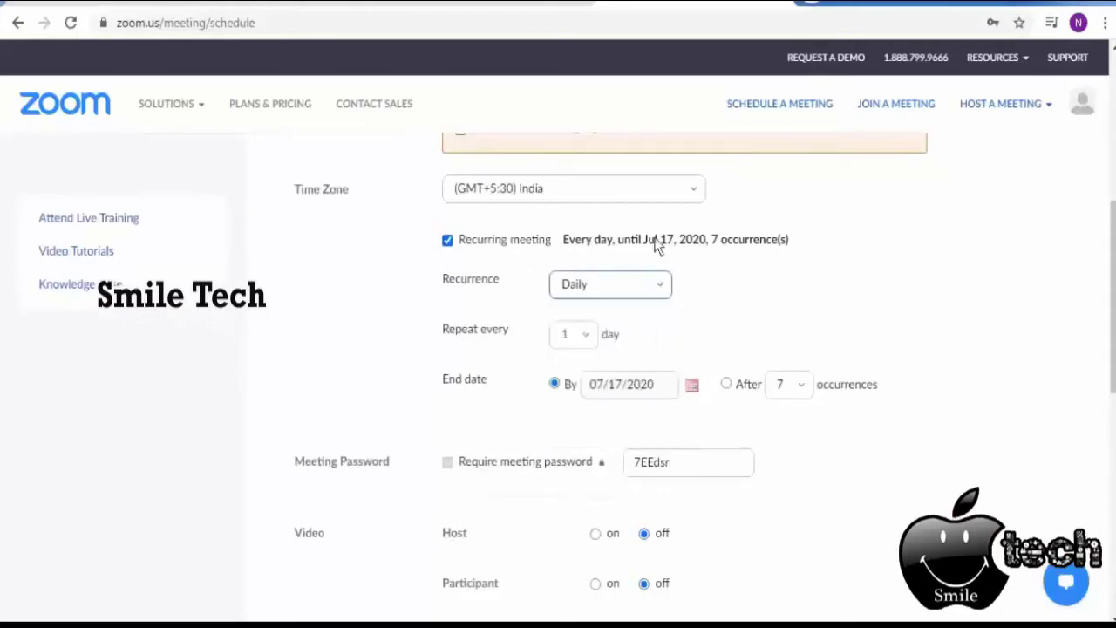
pyautogui.scroll(1, 706, 280)
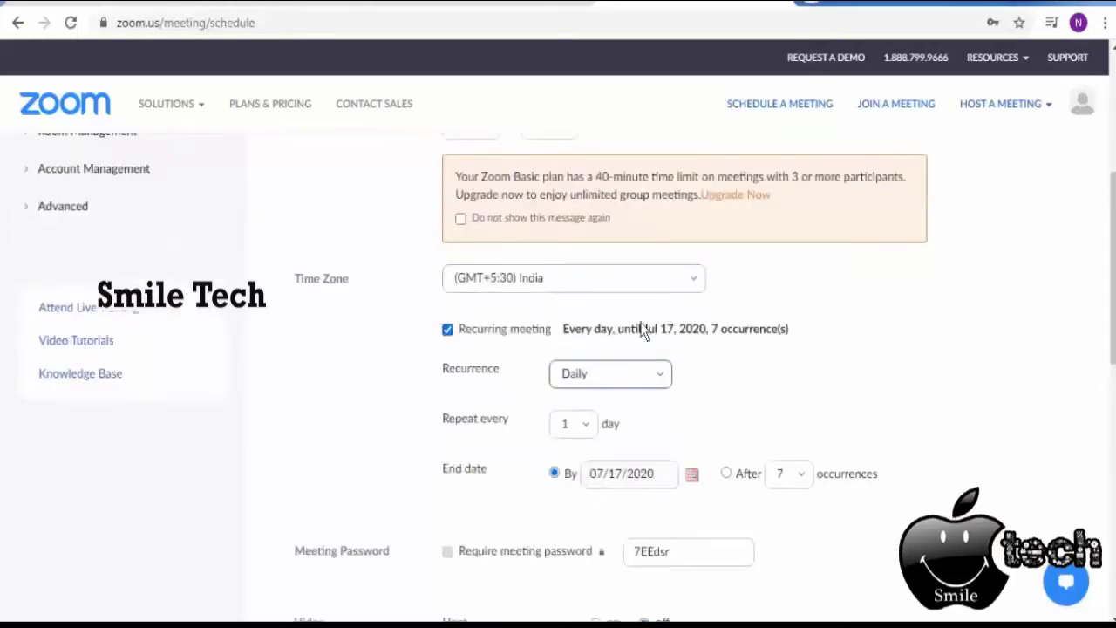
pyautogui.click(590, 431)
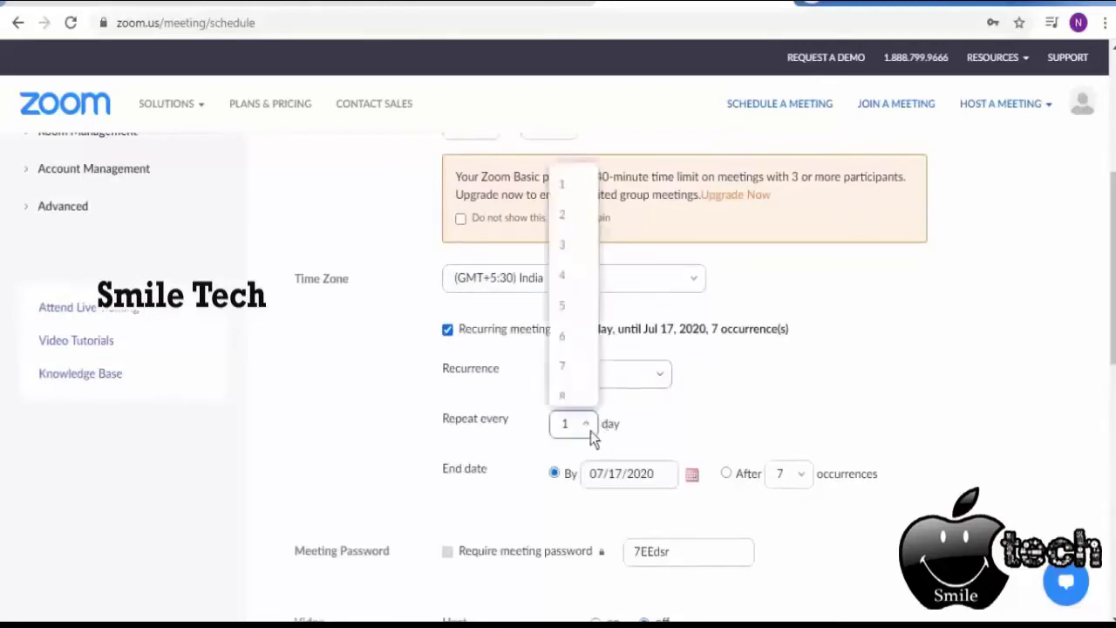
pyautogui.click(569, 346)
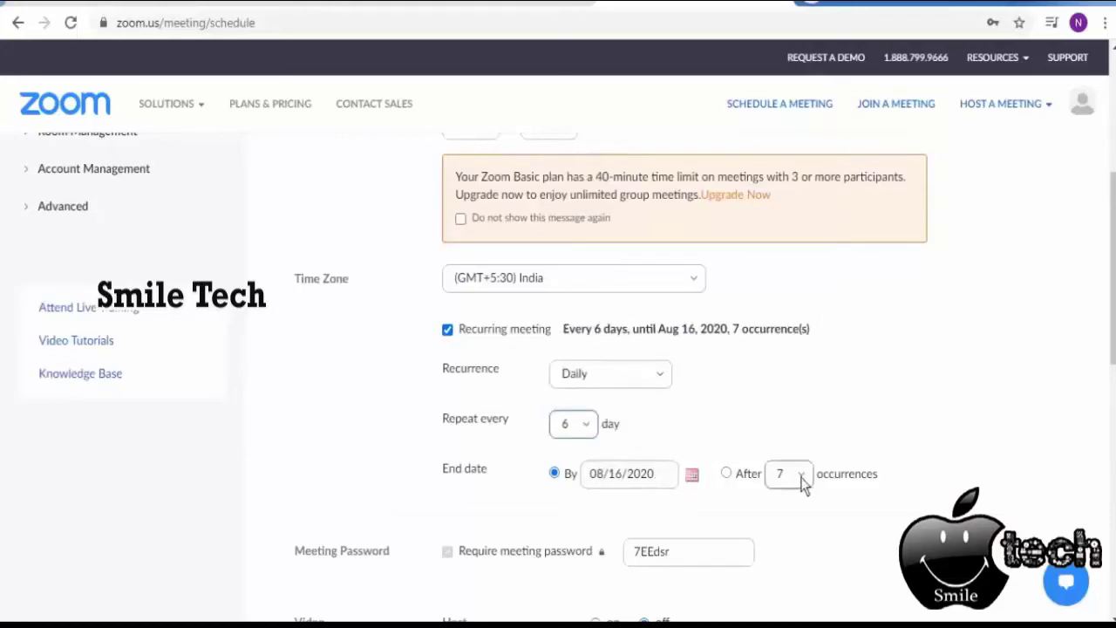
# Set the host video option and replace the meeting password with a new one.
pyautogui.scroll(-2, 742, 486)
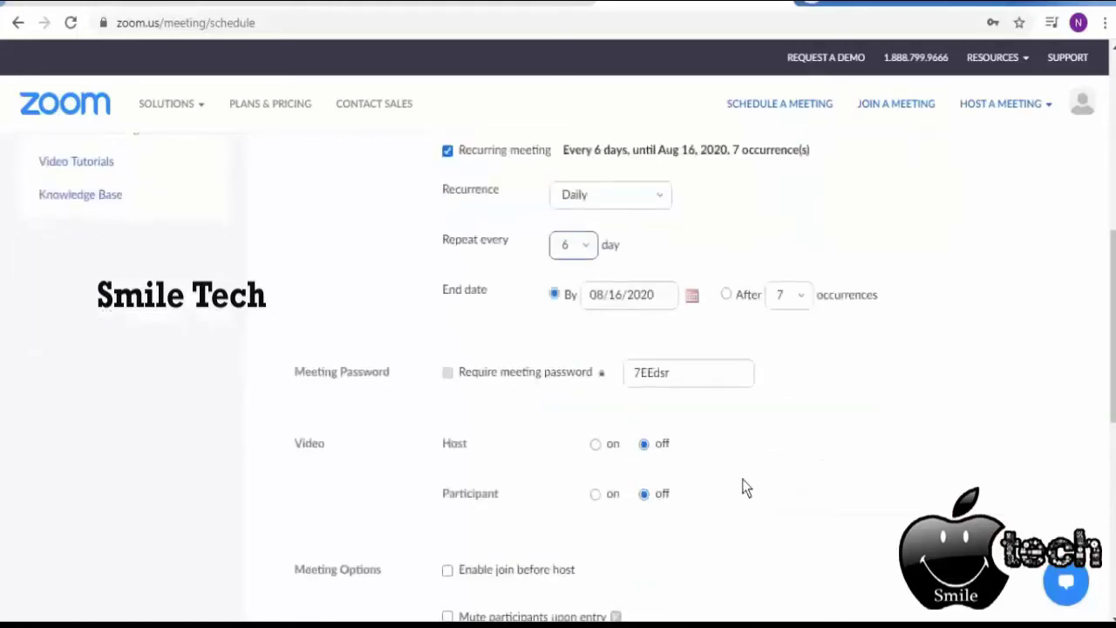
pyautogui.click(646, 443)
pyautogui.moveTo(690, 376); pyautogui.dragTo(659, 377)
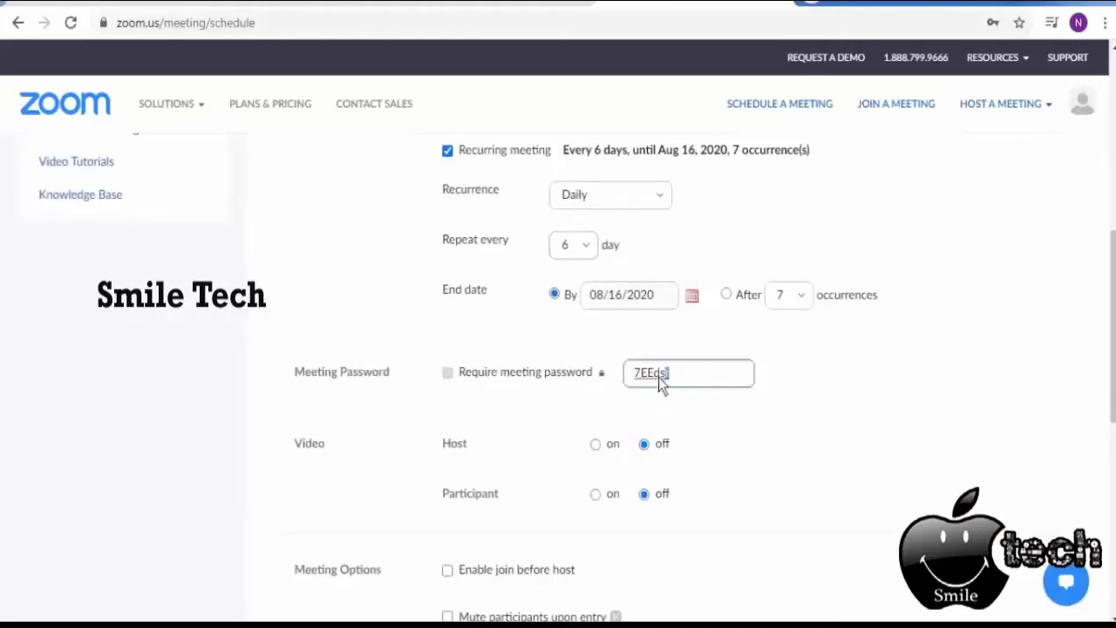
# Turn on video for the host and for participants when they join.
pyautogui.scroll(-1, 580, 390)
pyautogui.click(596, 356)
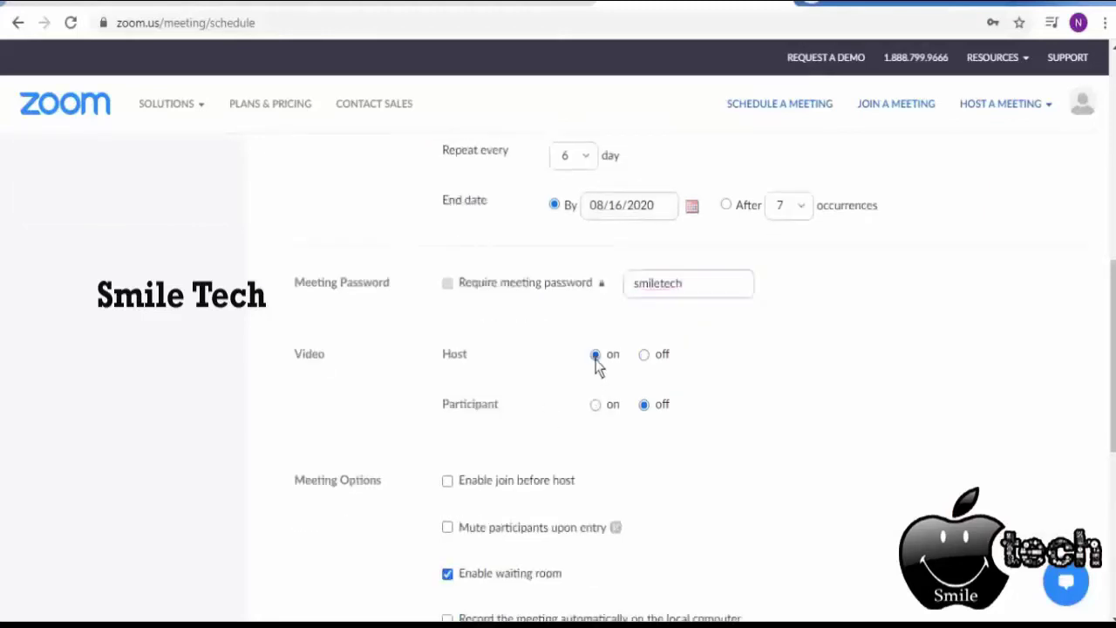
pyautogui.click(596, 405)
# Enable join before host, mute on entry and automatic local recording, then save the meeting.
pyautogui.scroll(-2, 645, 401)
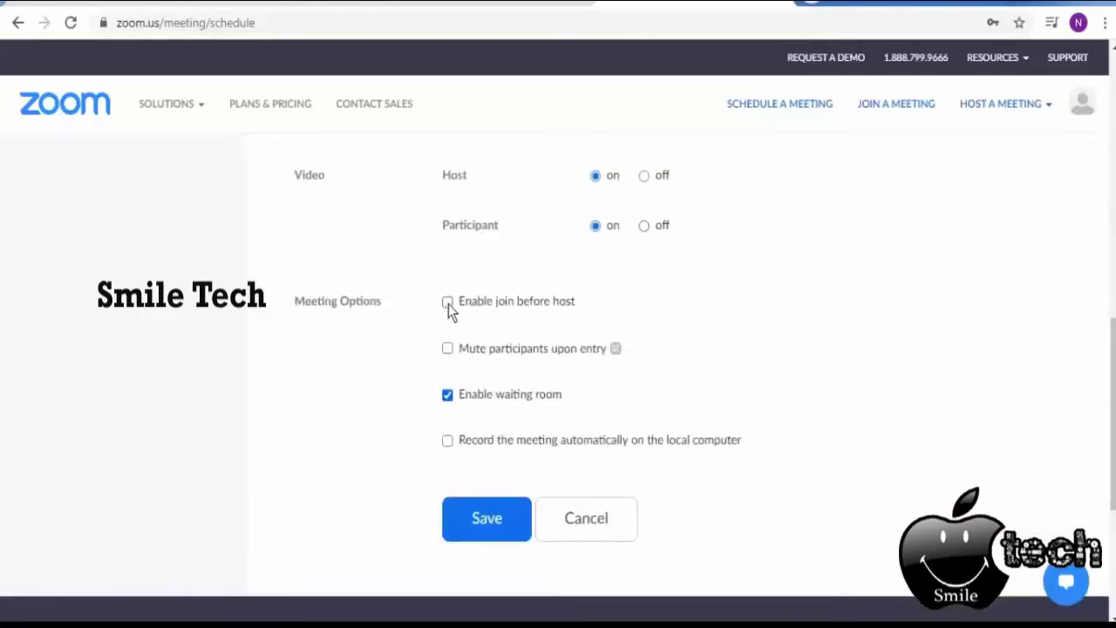
pyautogui.click(447, 303)
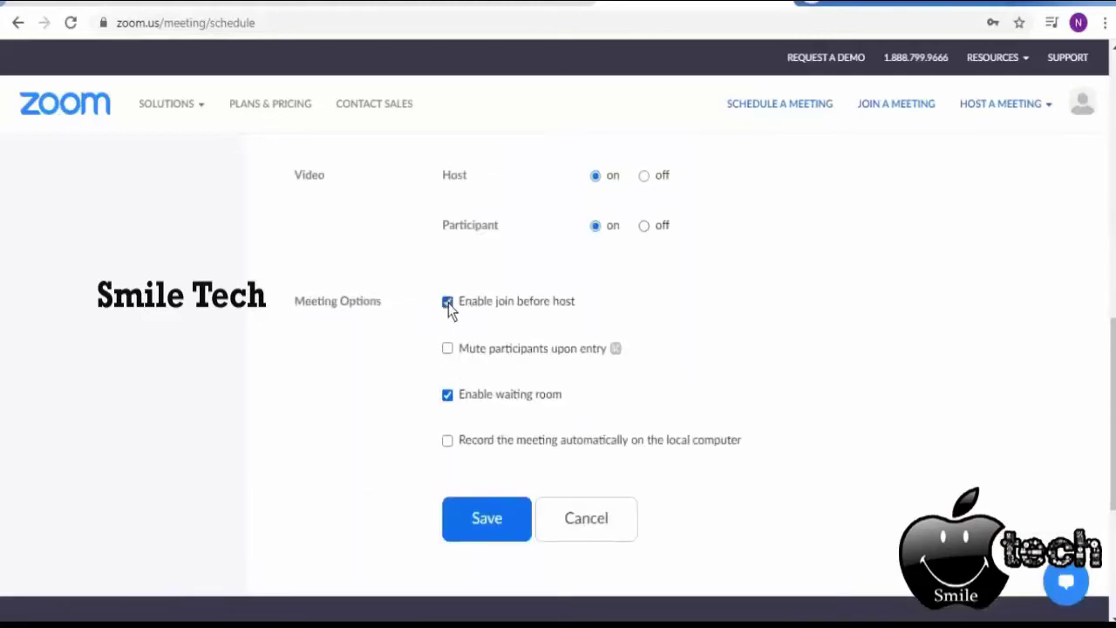
pyautogui.click(448, 349)
pyautogui.click(550, 441)
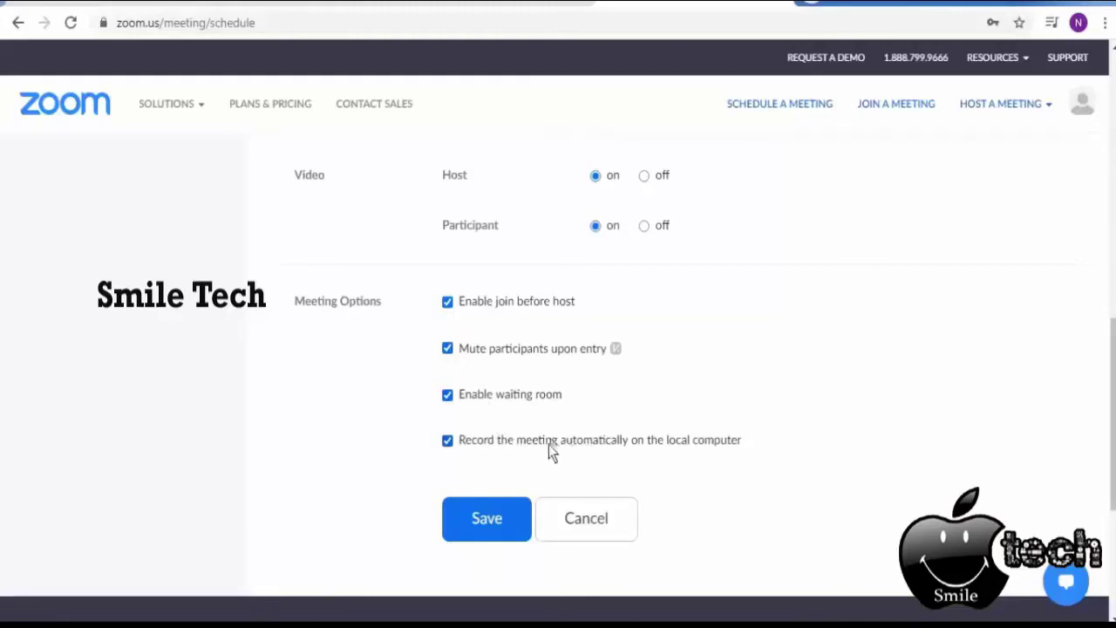
pyautogui.click(488, 519)
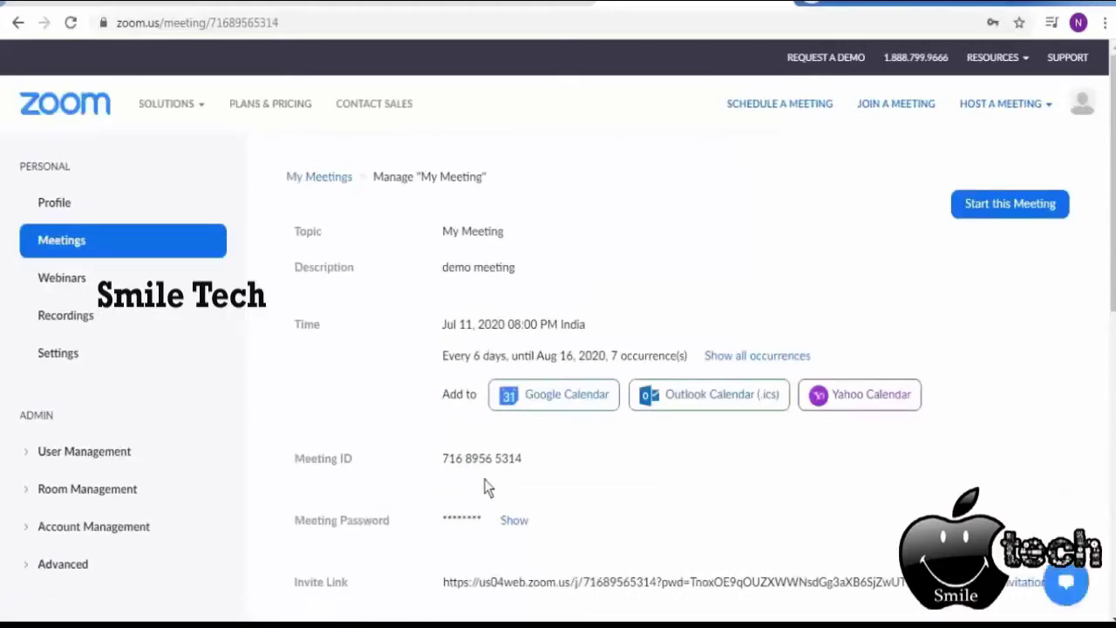
# Check the 7 occurrences through Aug 16, 2020, then open Copy Invitation for the invite link.
pyautogui.scroll(-2, 475, 481)
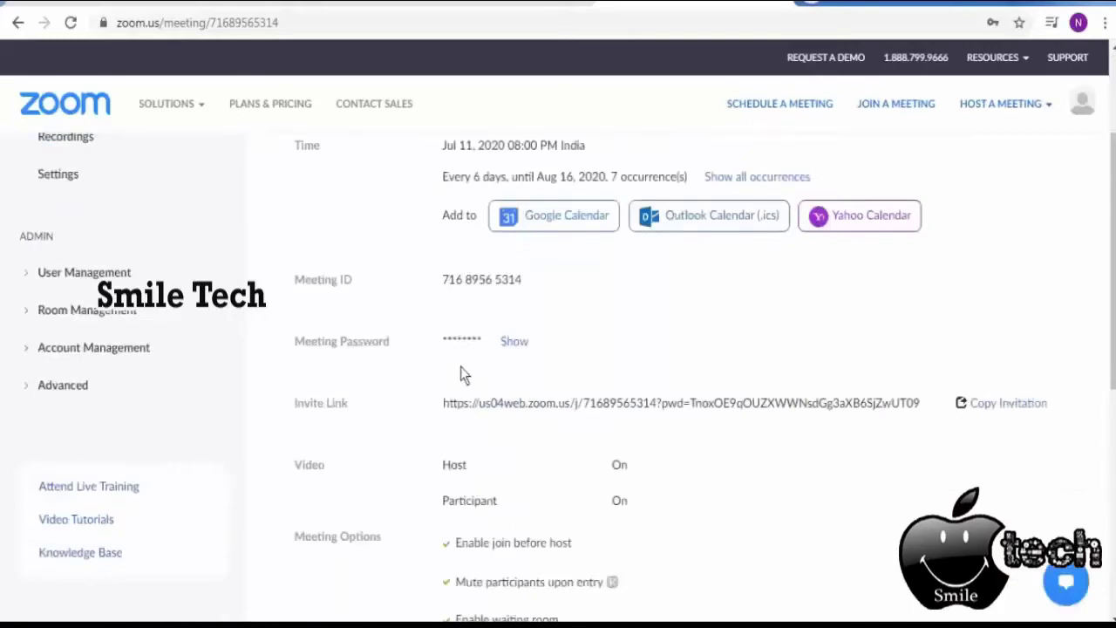
pyautogui.scroll(2, 523, 349)
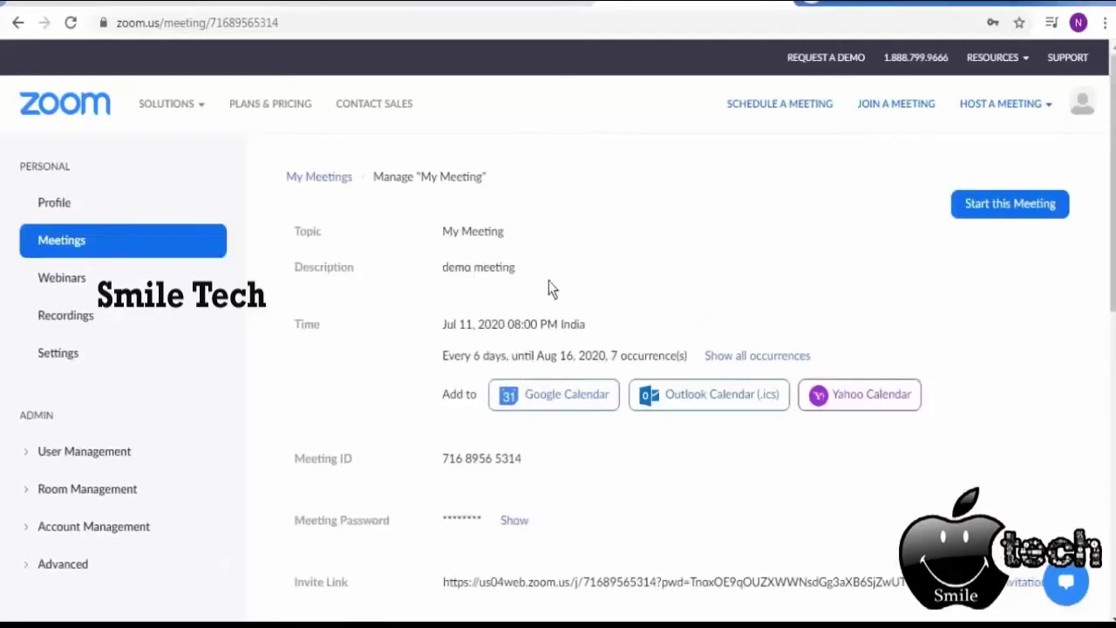
pyautogui.scroll(-1, 549, 288)
pyautogui.scroll(-1, 550, 281)
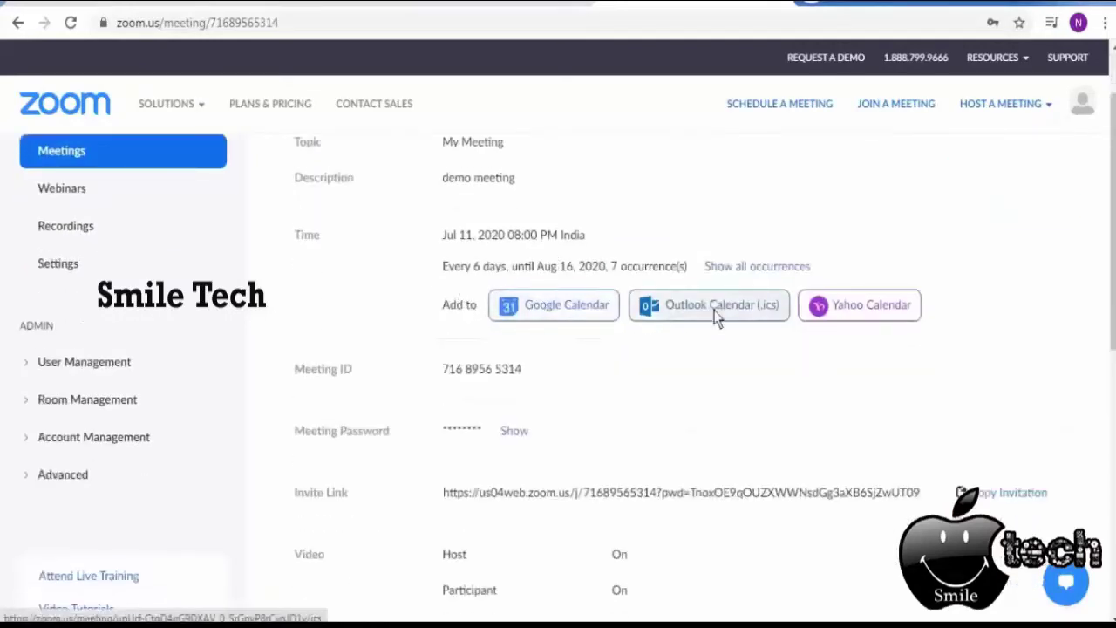
pyautogui.scroll(-1, 899, 325)
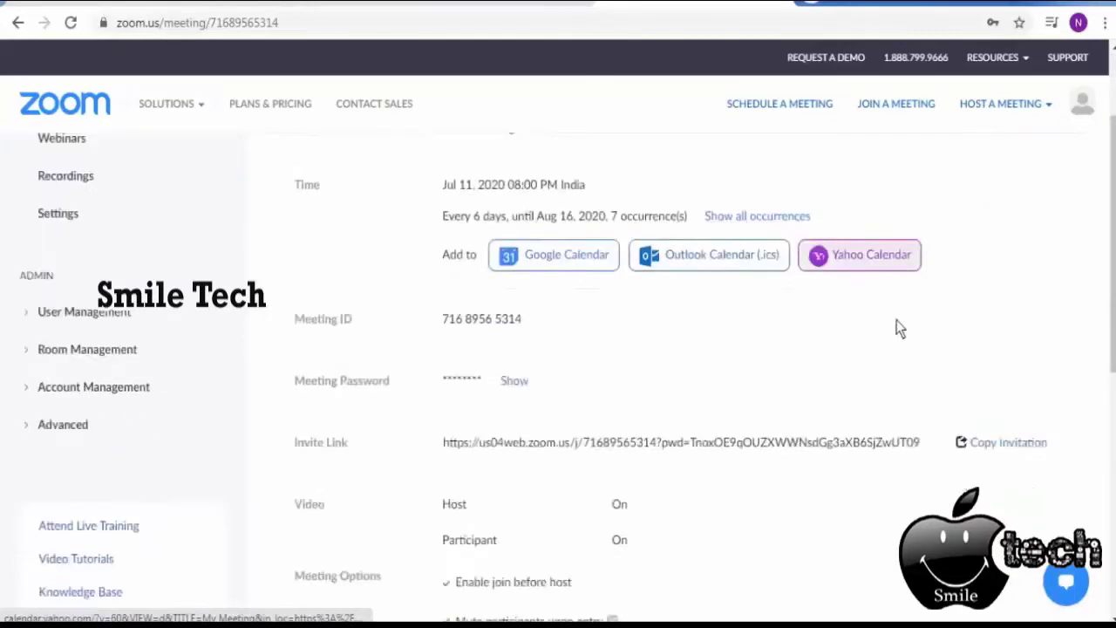
pyautogui.scroll(-2, 901, 329)
pyautogui.scroll(3, 635, 299)
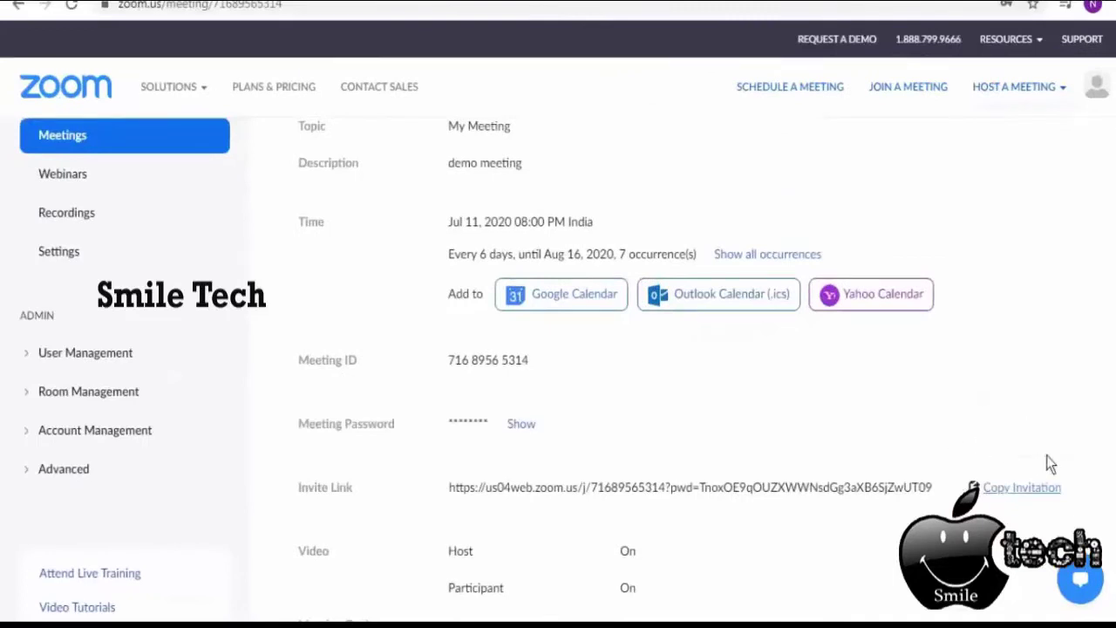
pyautogui.click(1009, 490)
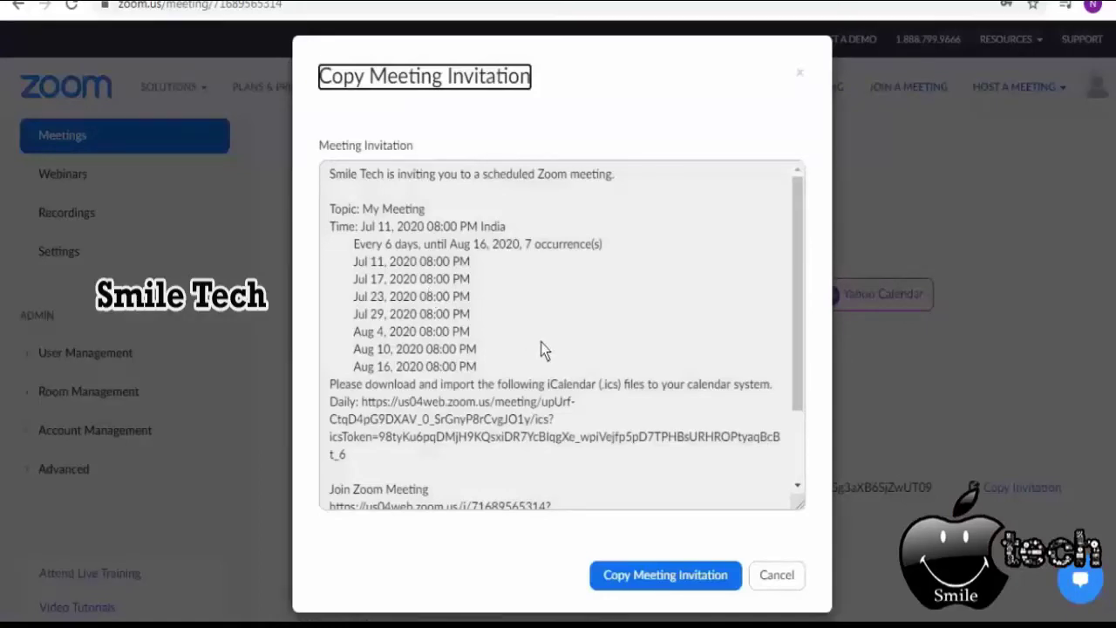
# Copy the full meeting invitation to the clipboard and close the invitation dialog.
pyautogui.scroll(-3, 540, 342)
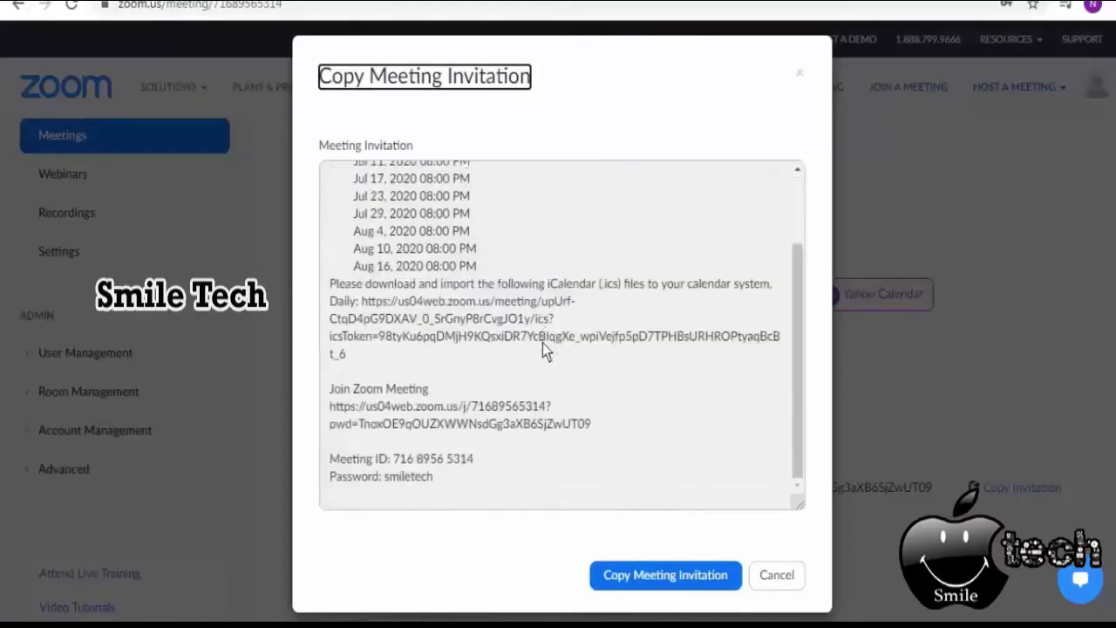
pyautogui.click(656, 576)
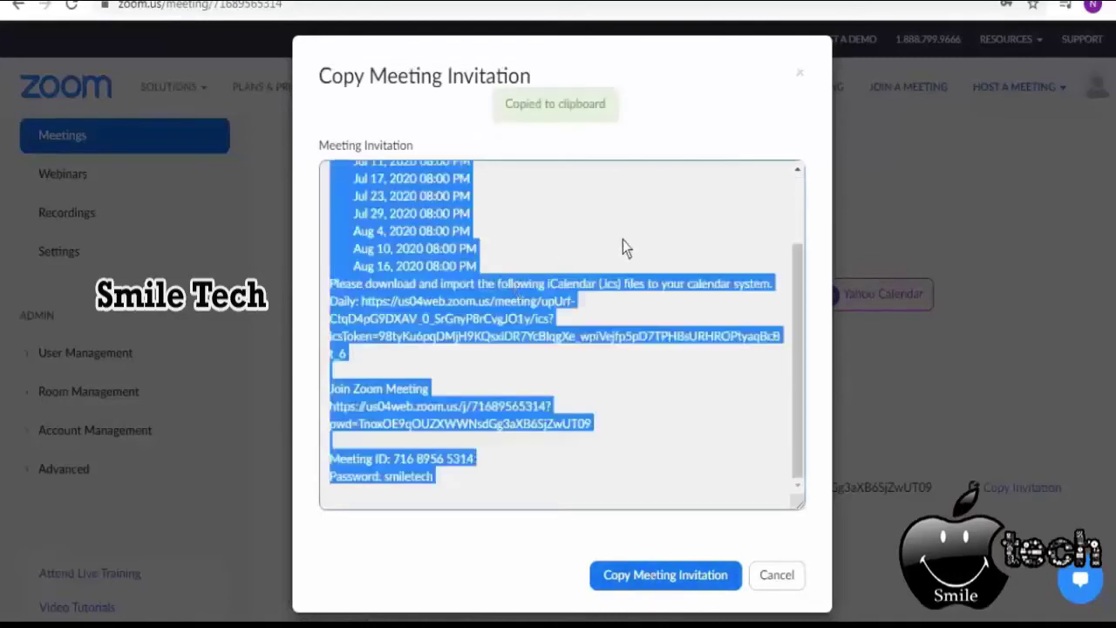
pyautogui.scroll(3, 659, 317)
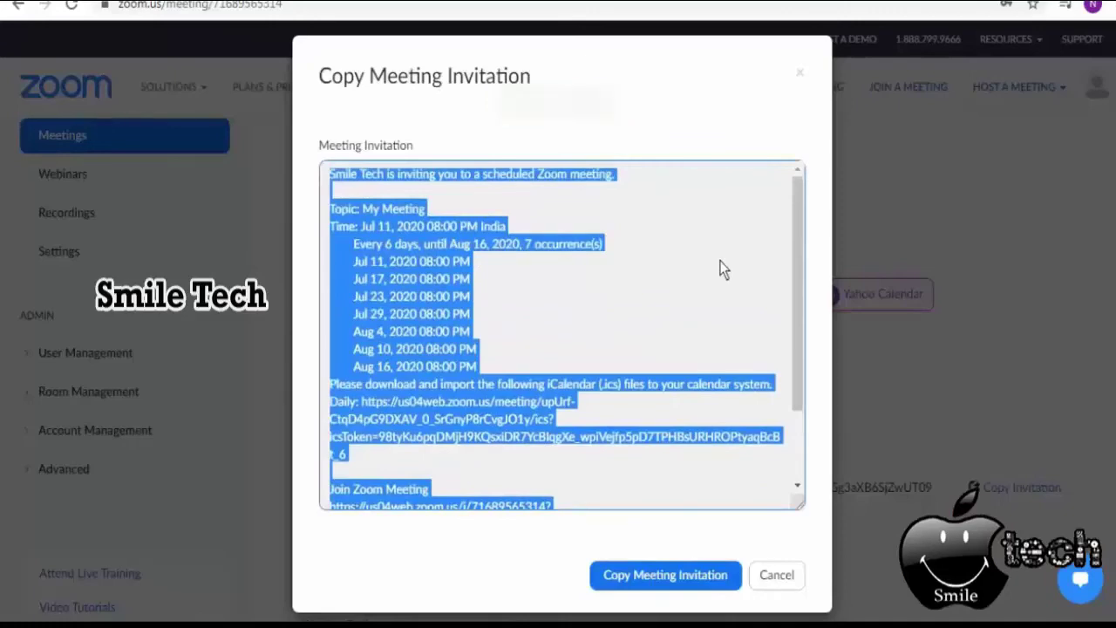
pyautogui.click(776, 574)
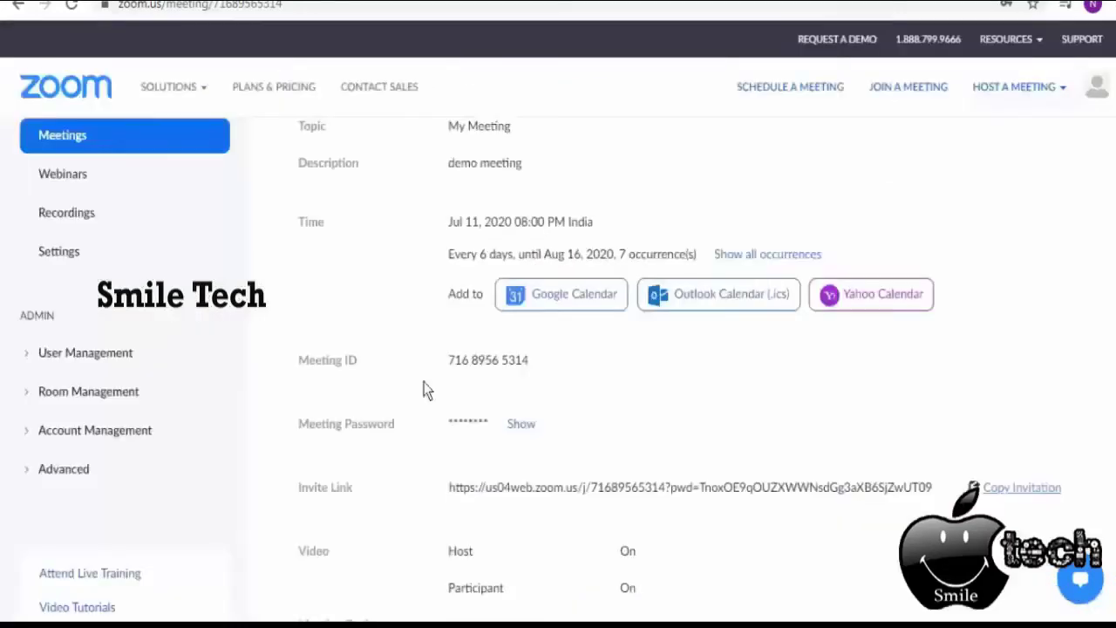
# Go to Meetings via Profile and scroll the Upcoming list of My Meeting occurrences through Aug 16.
pyautogui.scroll(2, 184, 260)
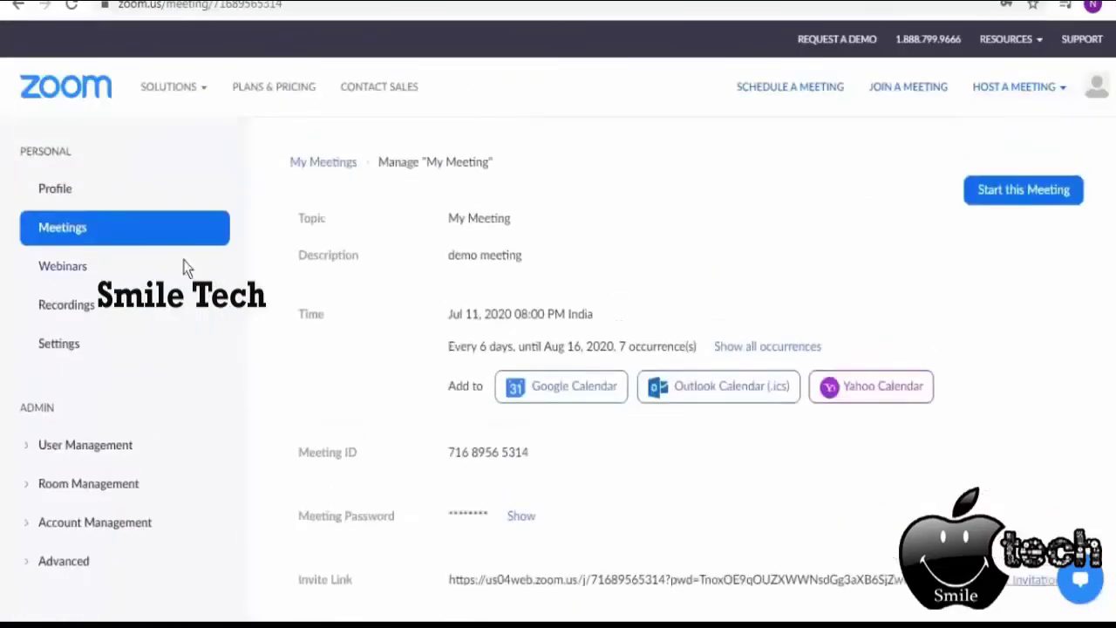
pyautogui.click(62, 189)
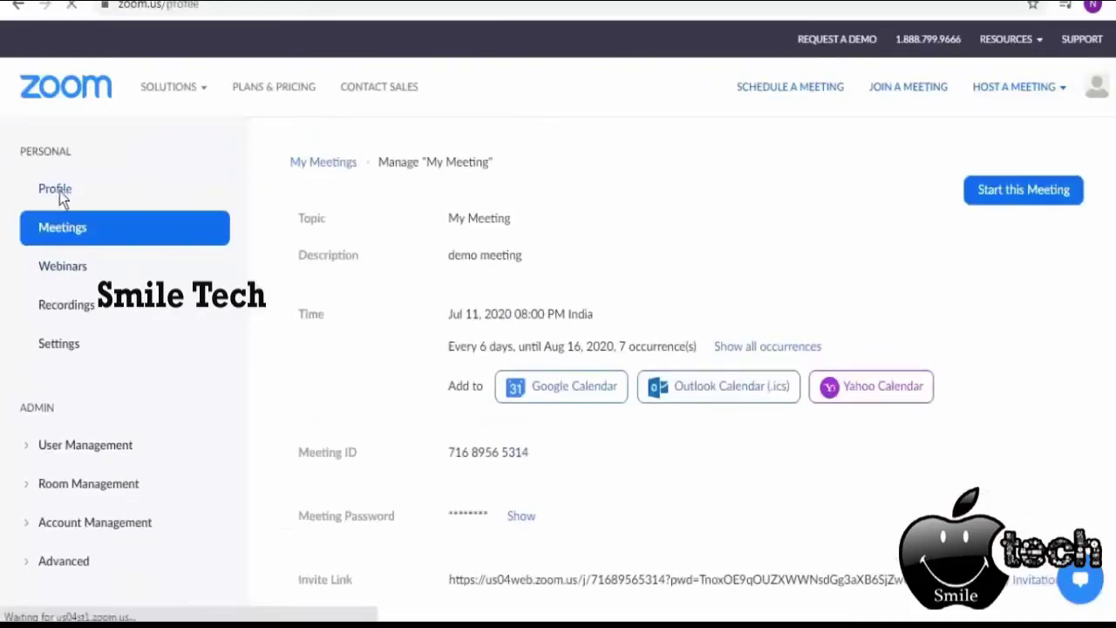
pyautogui.click(66, 235)
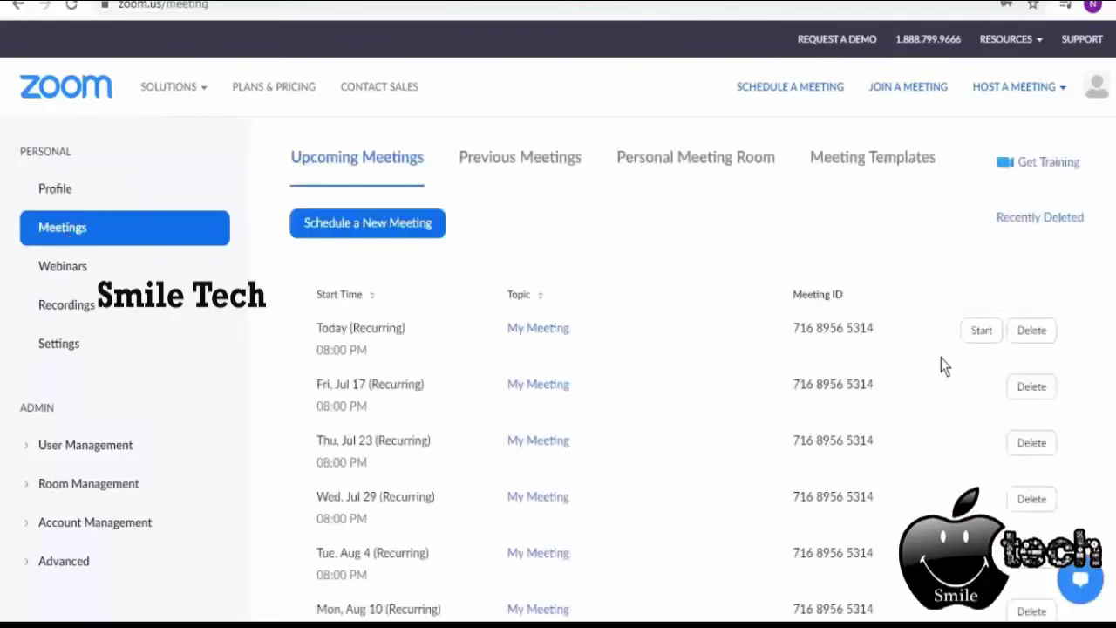
pyautogui.scroll(-1, 529, 354)
pyautogui.scroll(-3, 609, 330)
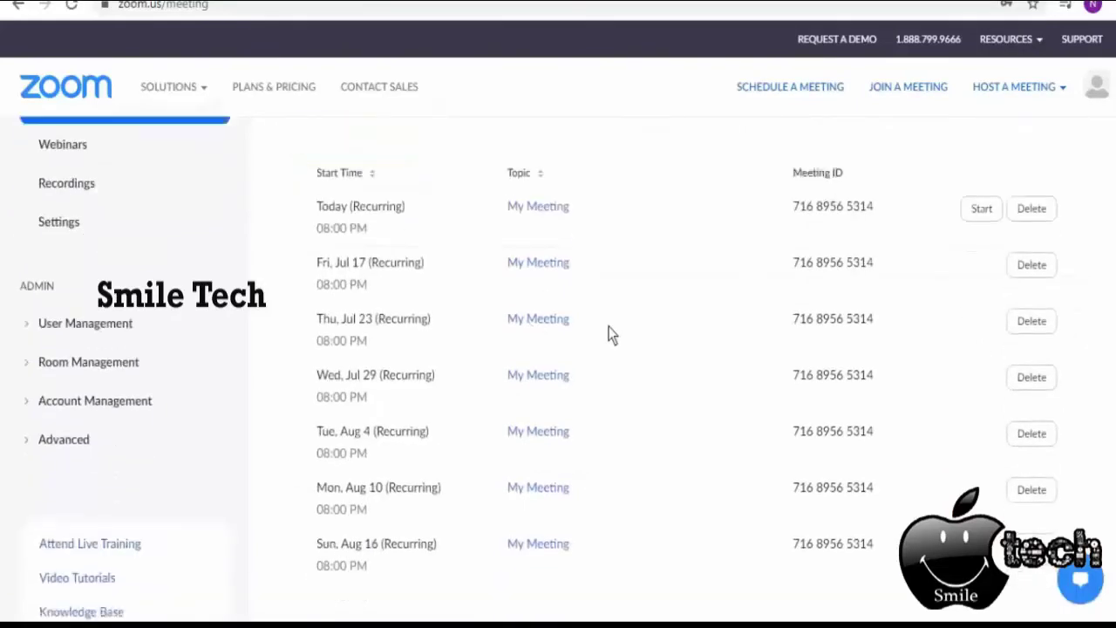
pyautogui.scroll(2, 604, 328)
pyautogui.scroll(1, 603, 323)
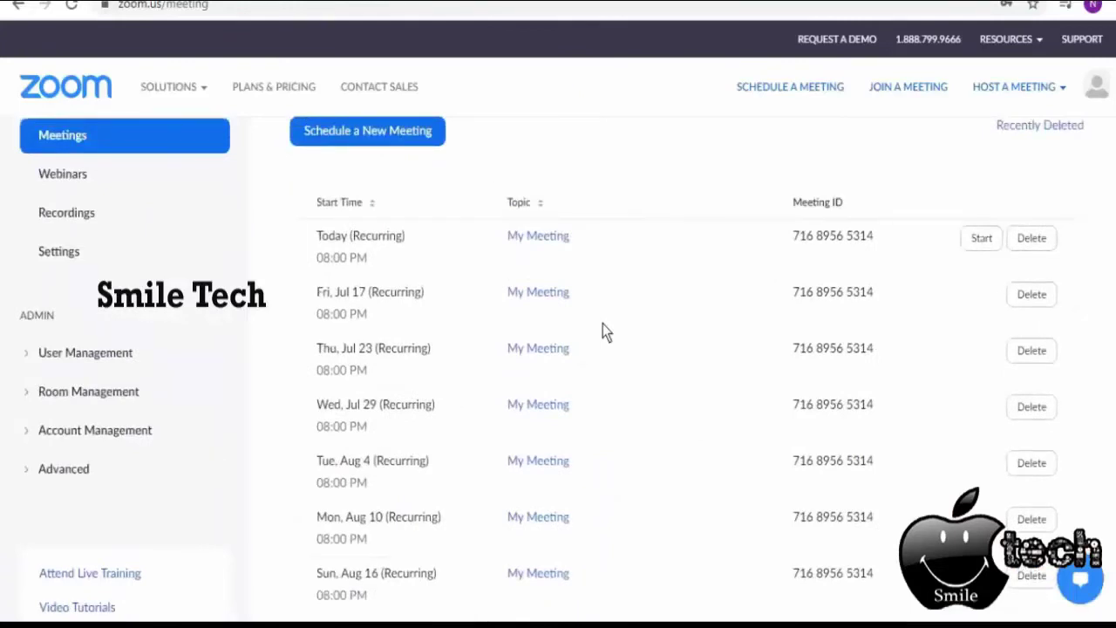
pyautogui.scroll(1, 665, 336)
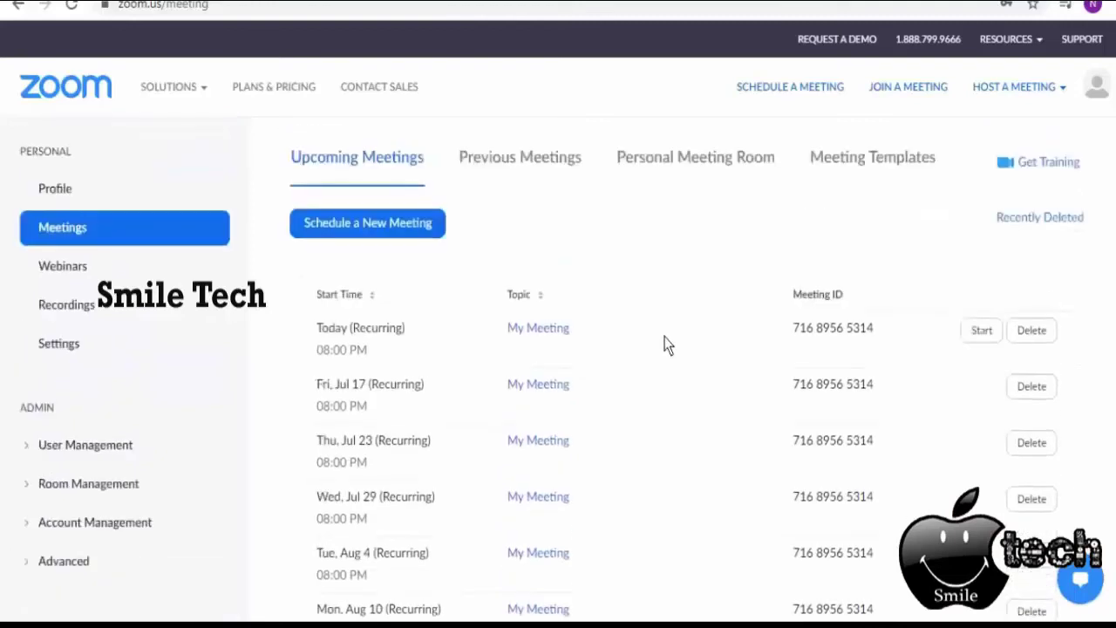